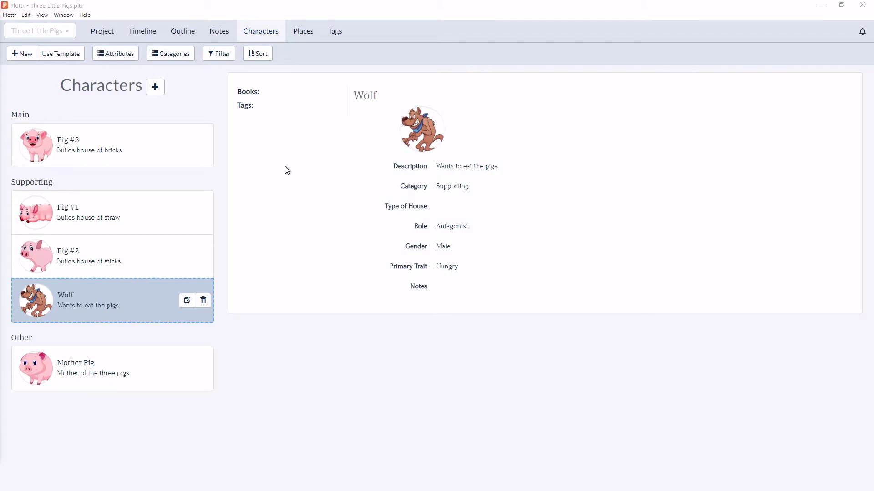
- Show the Custom Attributes For Characters list from the Characters toolbar
{"action": "left_click", "coordinate": [124, 56]}
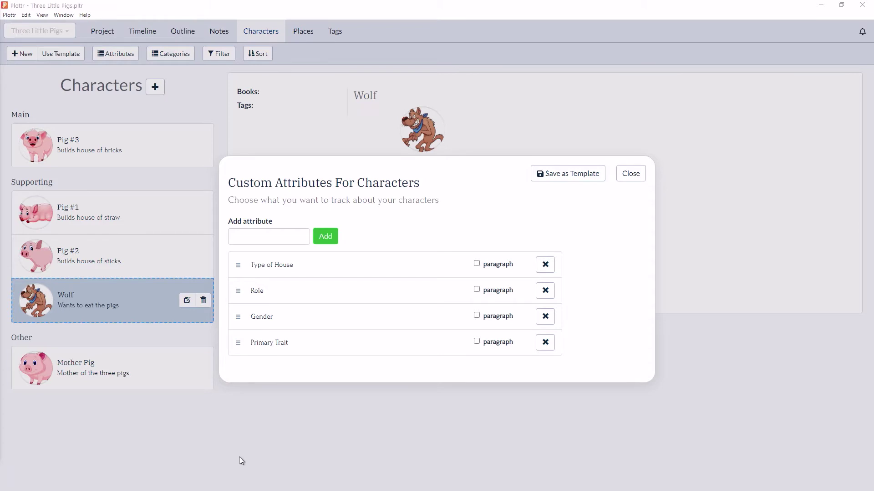
{"action": "left_click", "coordinate": [639, 176]}
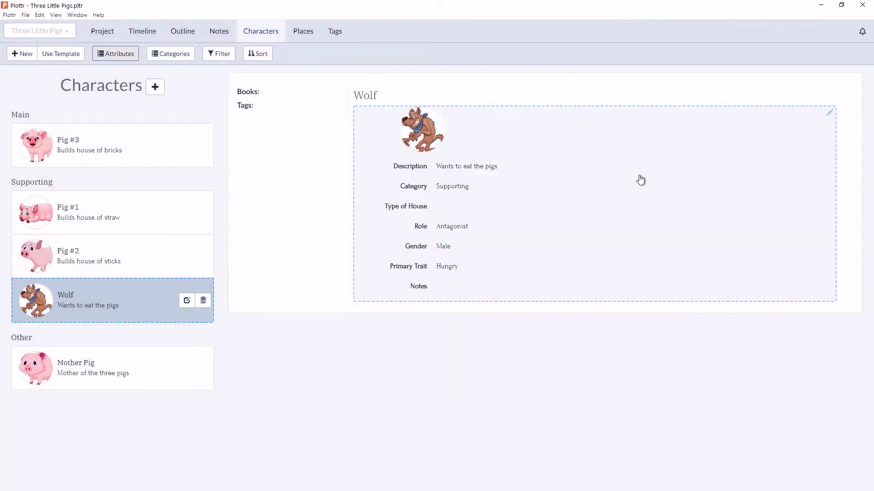
{"action": "double_click", "coordinate": [503, 220]}
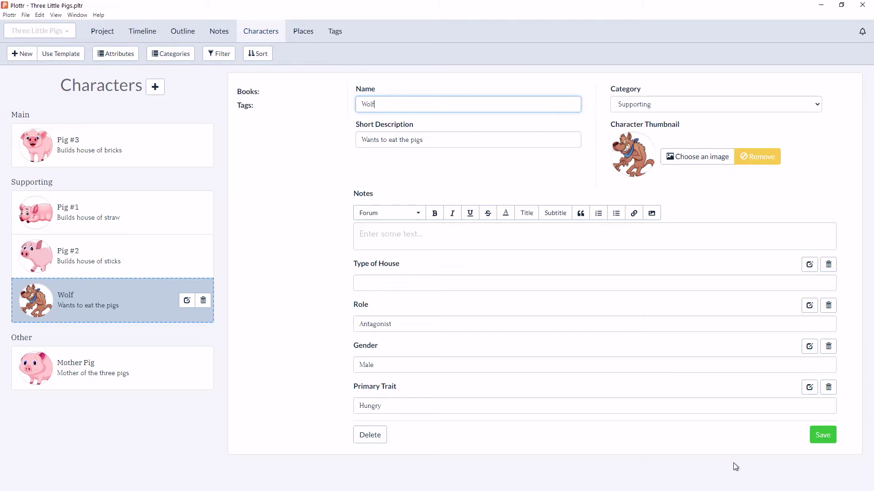
{"action": "left_click", "coordinate": [819, 438]}
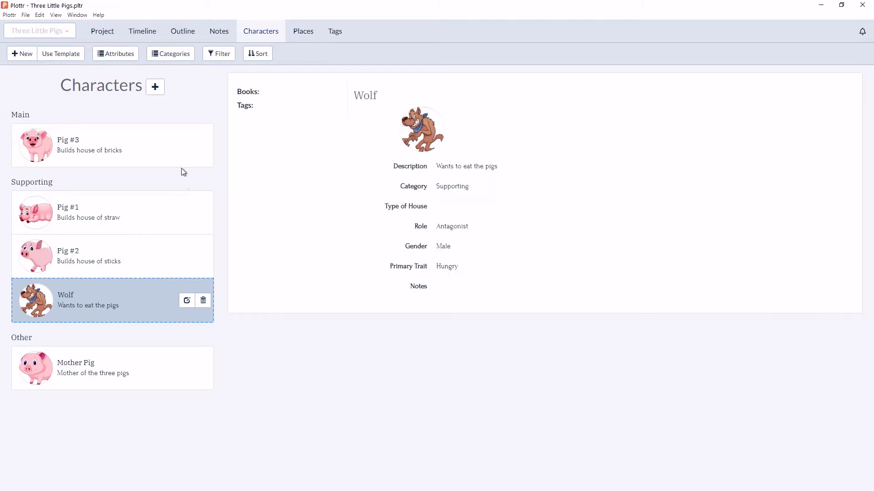
{"action": "left_click", "coordinate": [125, 58]}
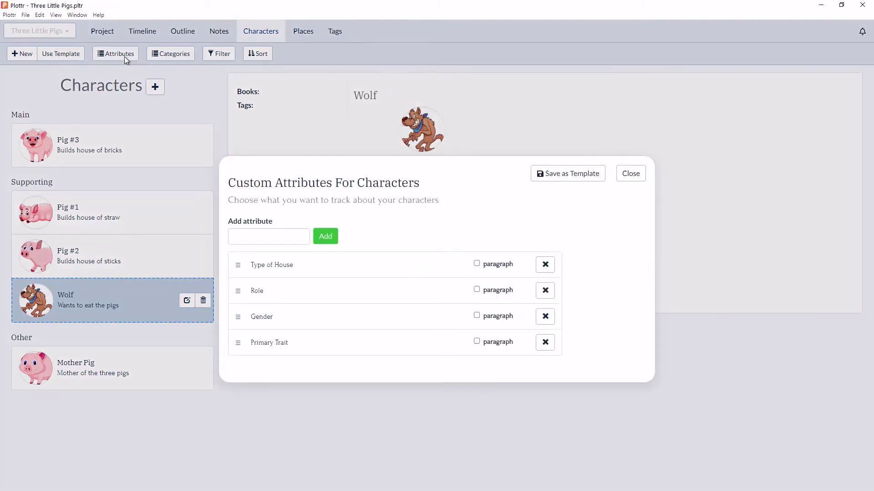
- Make Type of House a paragraph attribute, then edit and save Wolf's details with it empty
{"action": "left_click", "coordinate": [476, 264]}
{"action": "left_click", "coordinate": [637, 177]}
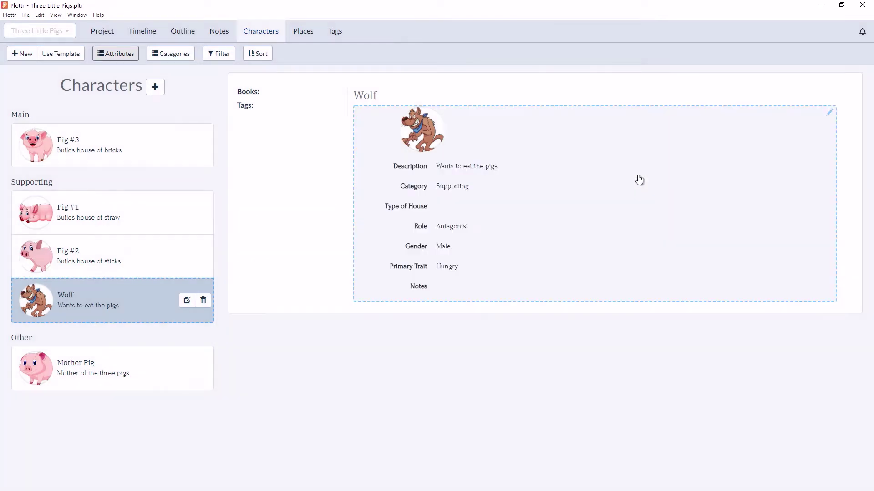
{"action": "double_click", "coordinate": [519, 235]}
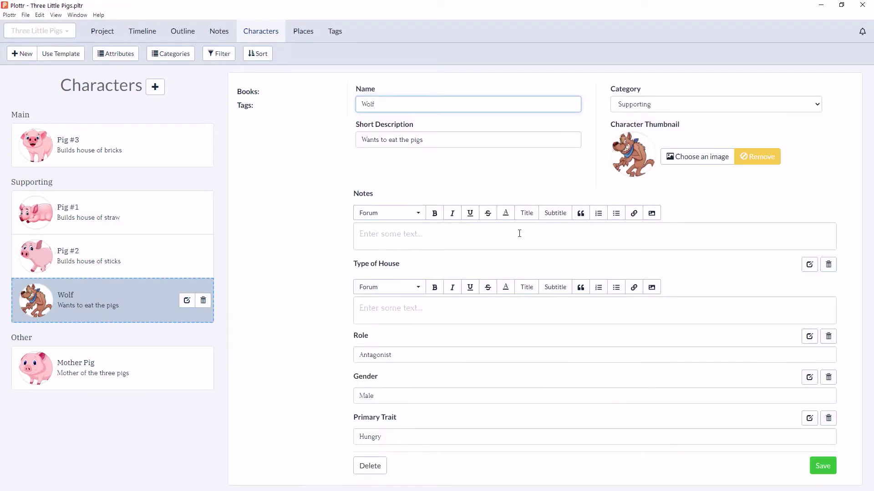
{"action": "left_click", "coordinate": [384, 315]}
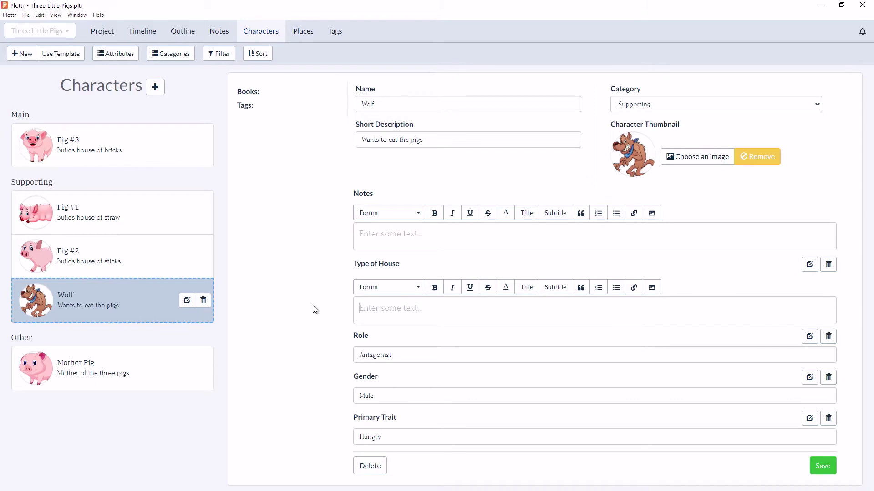
{"action": "left_click", "coordinate": [822, 466]}
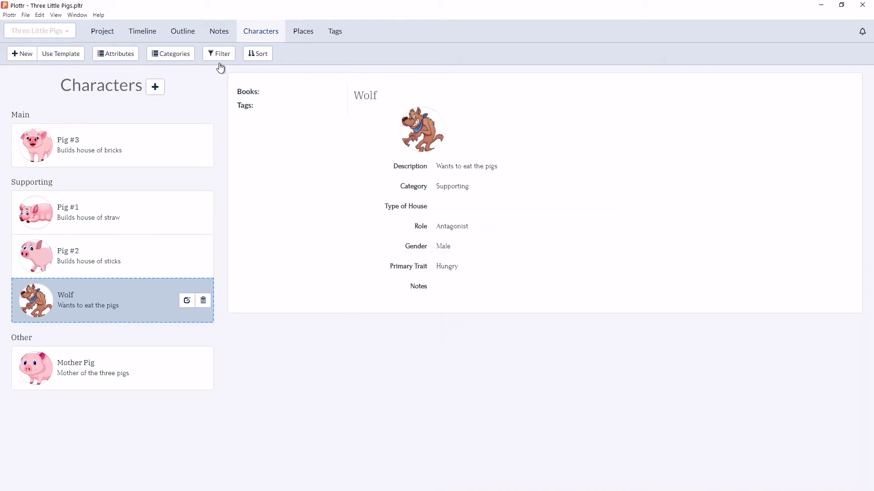
- Look through the character filter options to see which attributes are filterable
{"action": "left_click", "coordinate": [221, 55]}
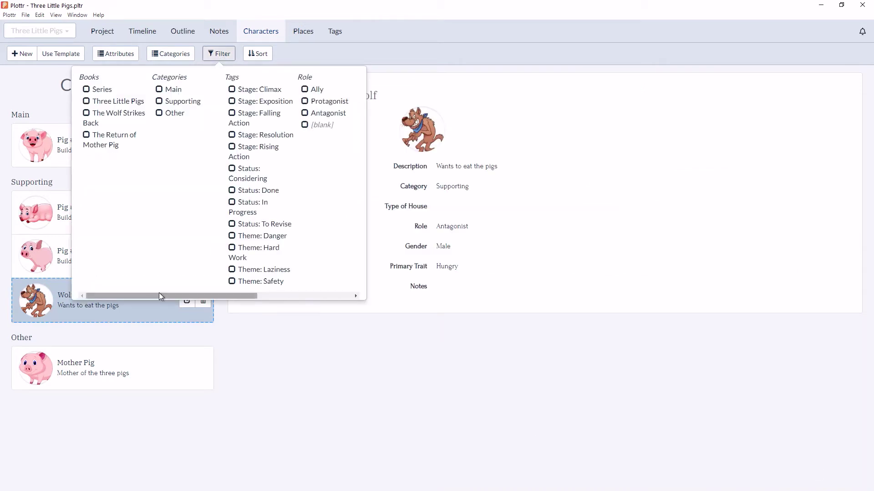
{"action": "left_click_drag", "start_coordinate": [159, 295], "coordinate": [249, 291]}
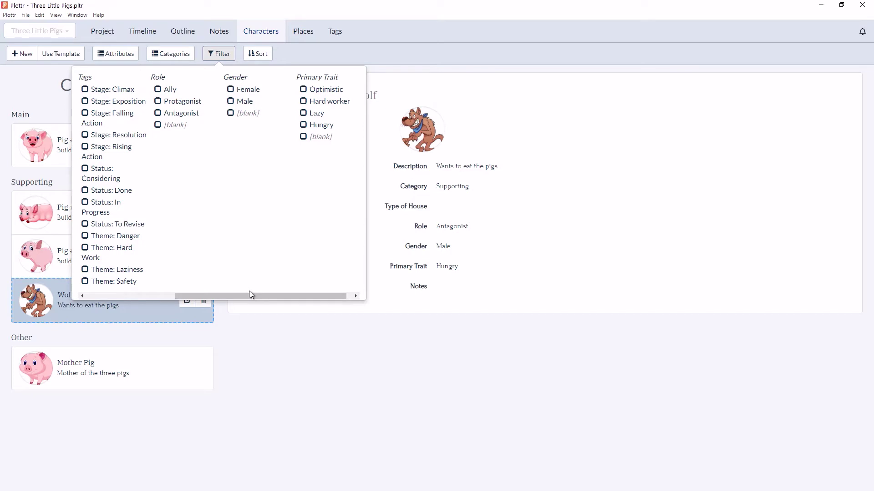
{"action": "left_click", "coordinate": [249, 337]}
- Make Type of House non-paragraph again and confirm it now appears among the character filters
{"action": "left_click", "coordinate": [121, 54]}
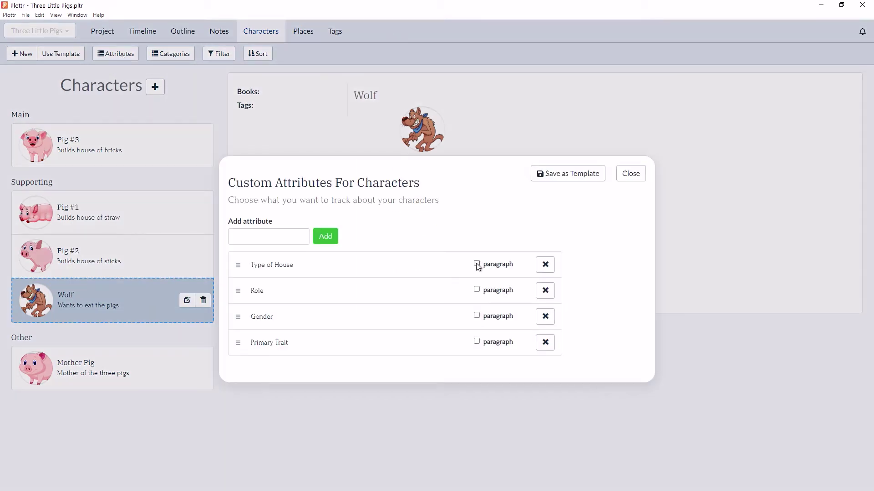
{"action": "left_click", "coordinate": [630, 176]}
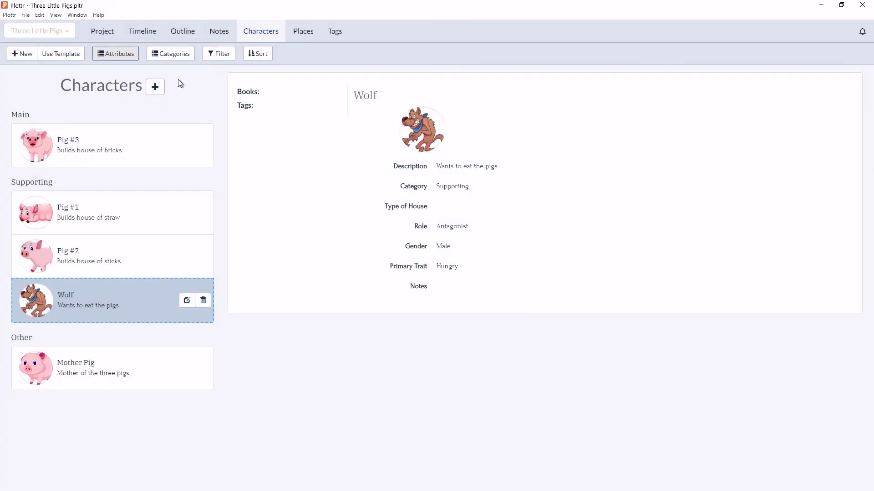
{"action": "left_click", "coordinate": [219, 56]}
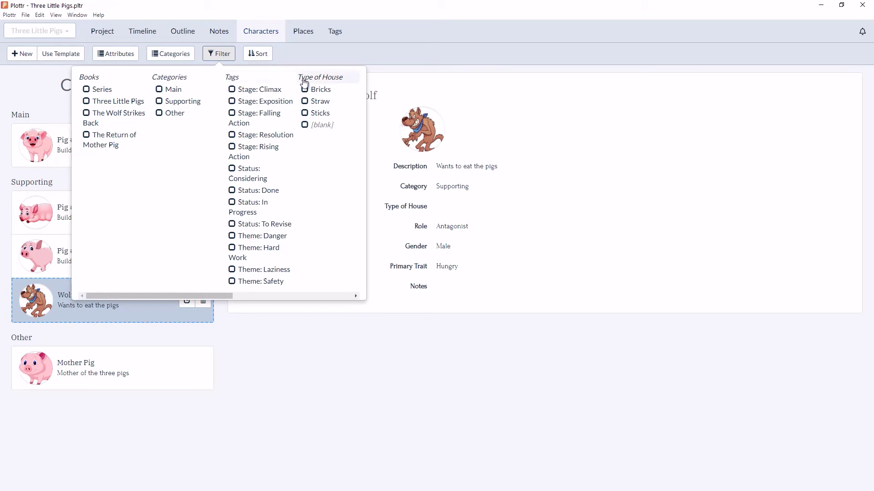
{"action": "left_click", "coordinate": [293, 54]}
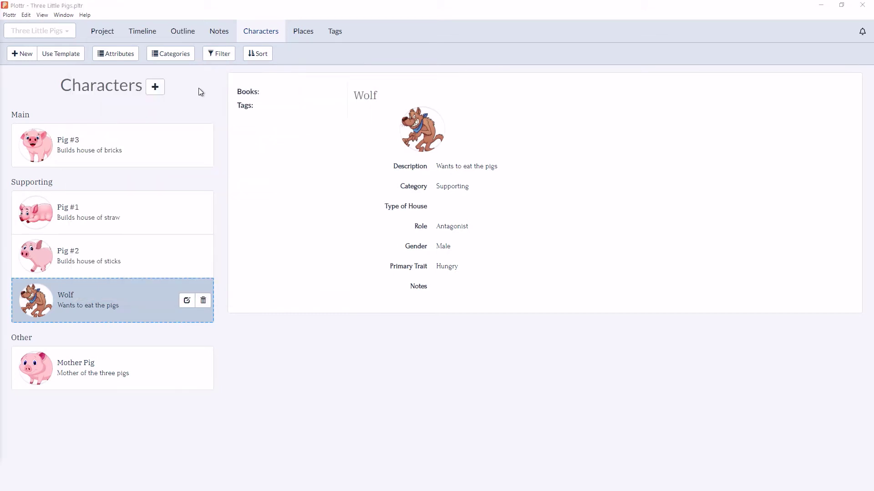
{"action": "left_click", "coordinate": [123, 54]}
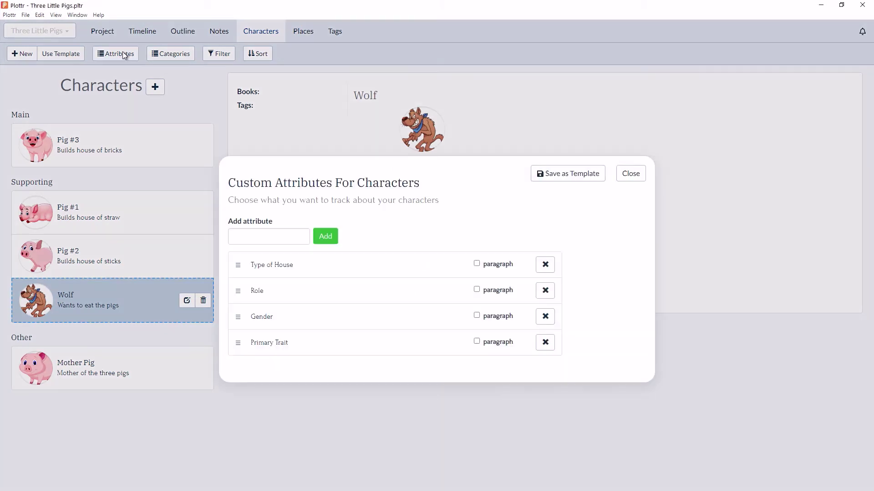
- Add an 'Animal Type' attribute and drag it above Type of House to the top
{"action": "left_click", "coordinate": [263, 235]}
{"action": "type", "text": "Animal Type"}
{"action": "key", "text": "Return"}
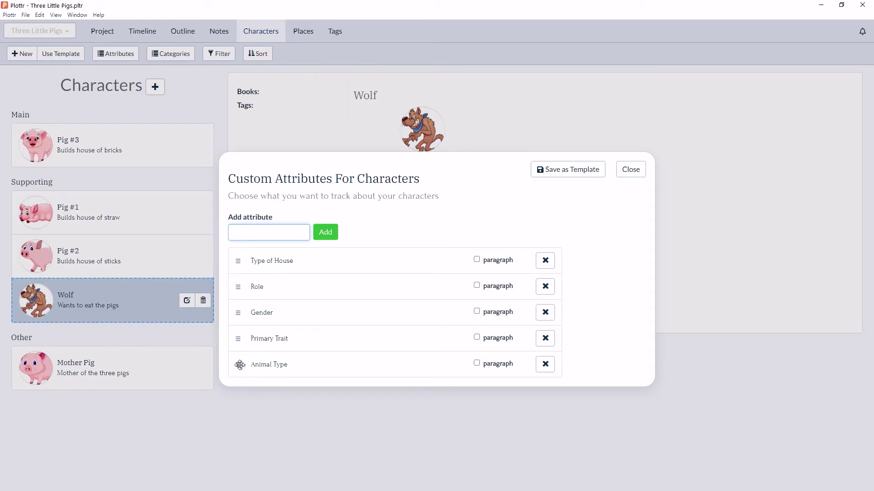
{"action": "left_click_drag", "start_coordinate": [239, 365], "coordinate": [244, 266]}
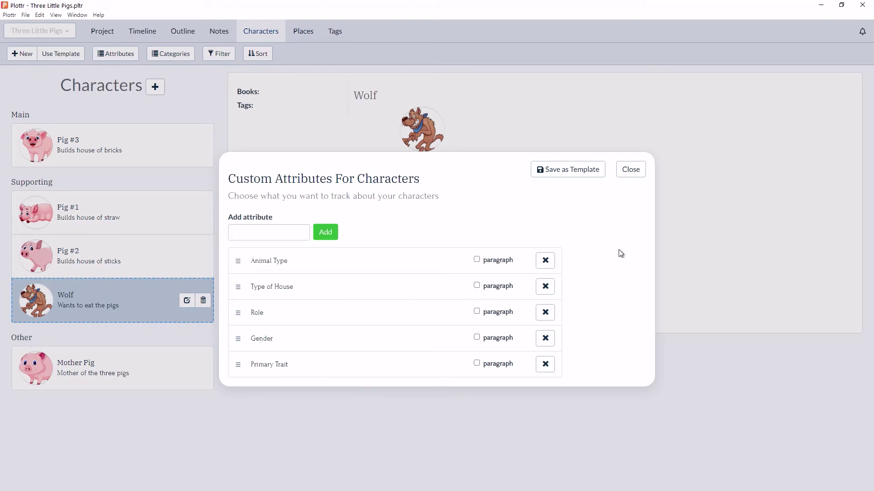
- Set the Wolf's Animal Type to 'Mammal' and save it
{"action": "left_click", "coordinate": [635, 171]}
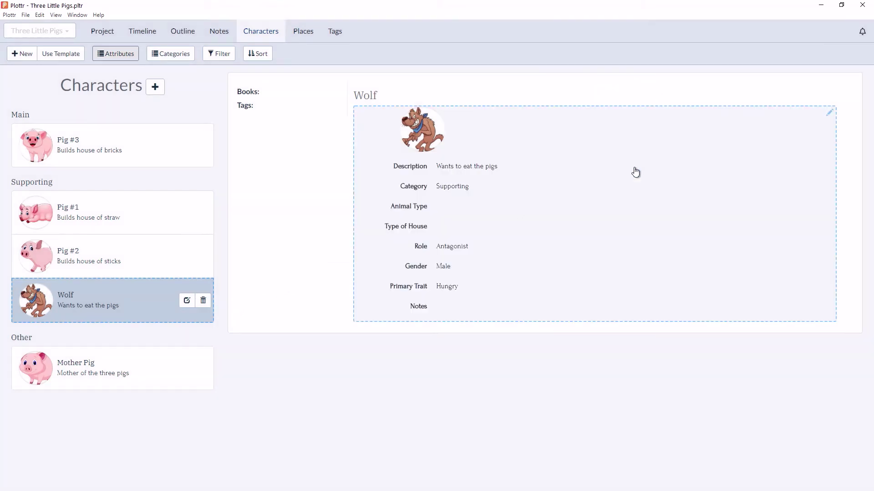
{"action": "double_click", "coordinate": [475, 229]}
{"action": "left_click", "coordinate": [377, 282]}
{"action": "type", "text": "ma"}
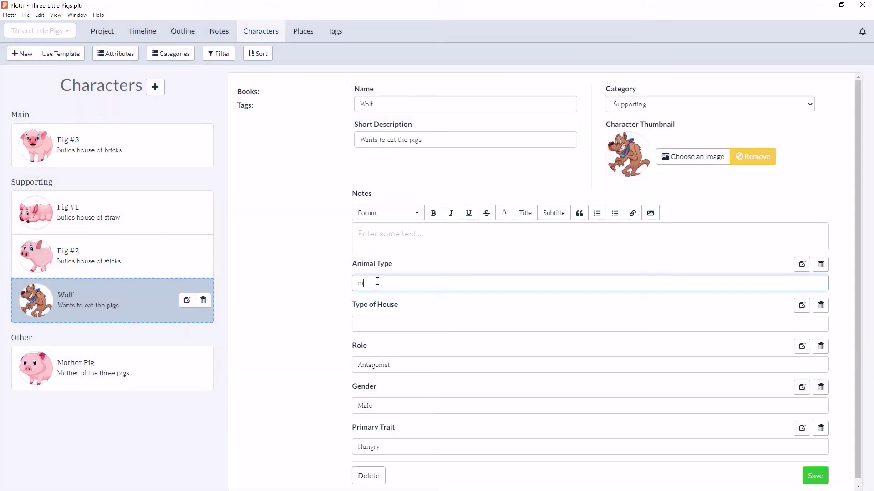
{"action": "key", "text": "BackSpace"}
{"action": "type", "text": "Mammal"}
{"action": "key", "text": "Return"}
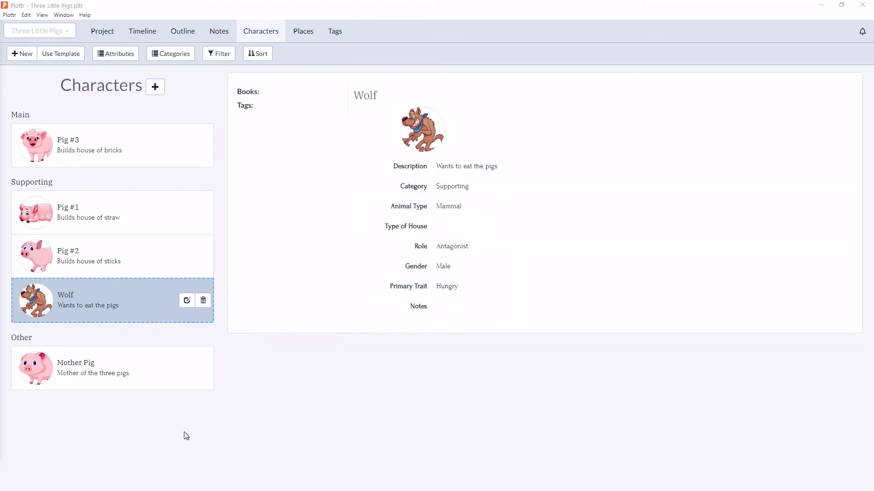
- Check Pig #2 and Pig #1, whose Animal Type stays empty, then return to the Wolf
{"action": "left_click", "coordinate": [155, 252]}
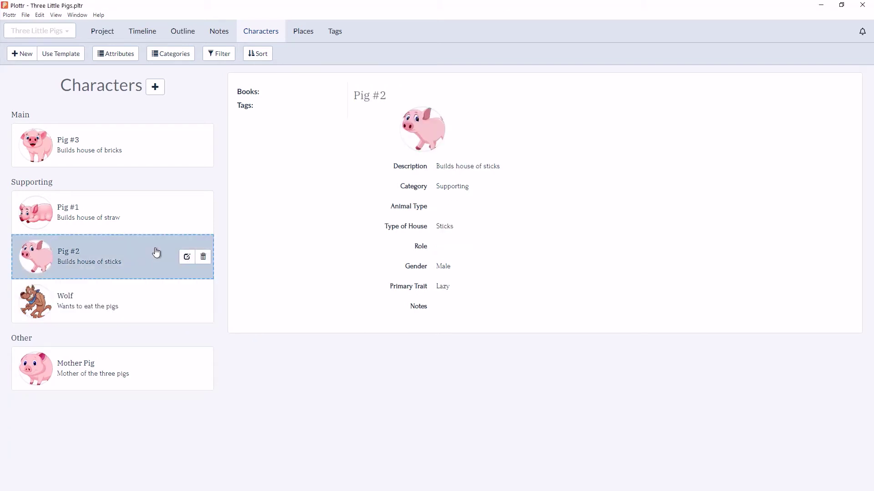
{"action": "left_click", "coordinate": [144, 217]}
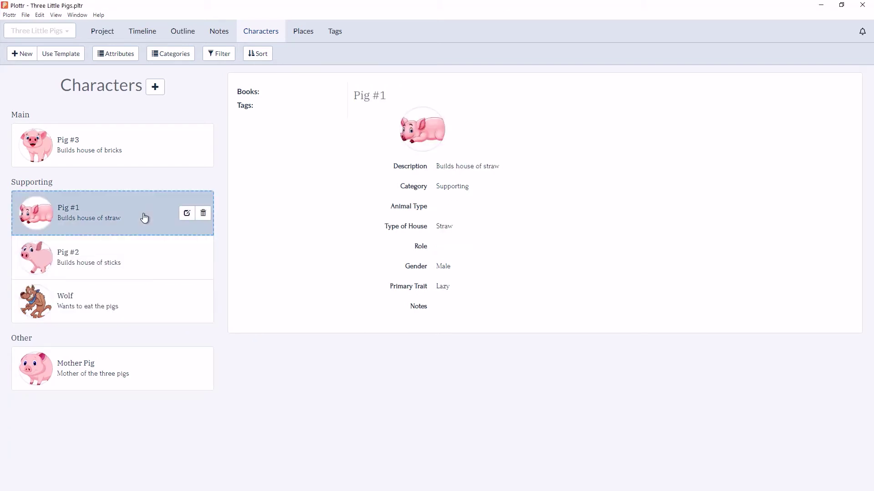
{"action": "left_click", "coordinate": [136, 294]}
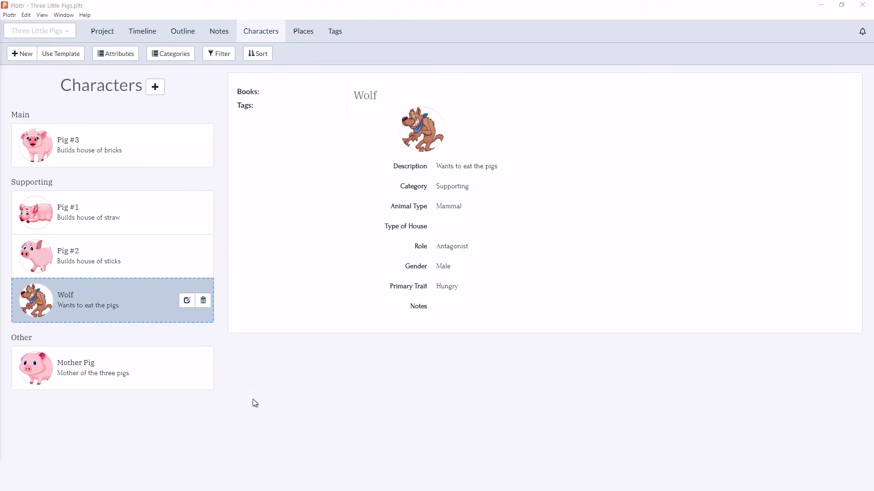
{"action": "left_click", "coordinate": [216, 59]}
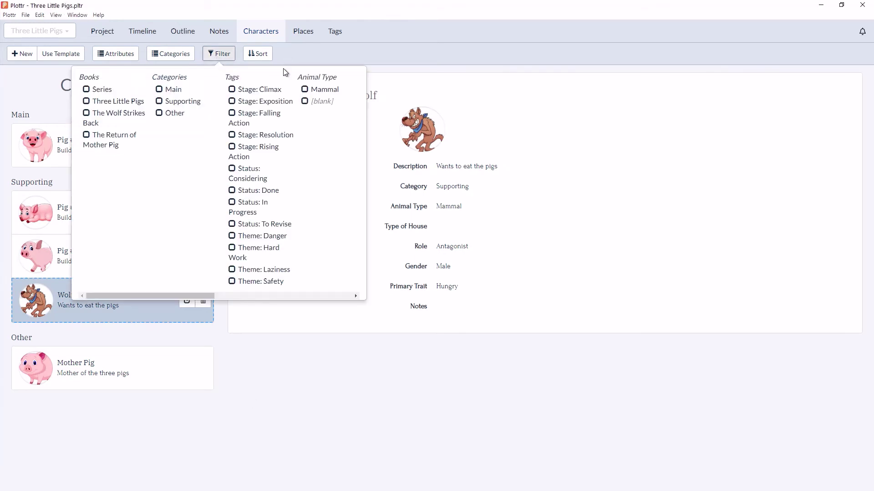
{"action": "left_click", "coordinate": [304, 90]}
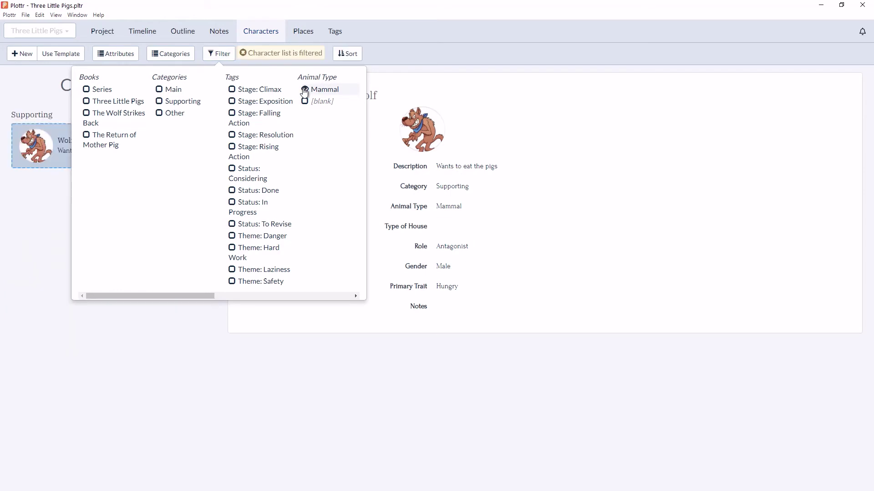
{"action": "left_click", "coordinate": [151, 386]}
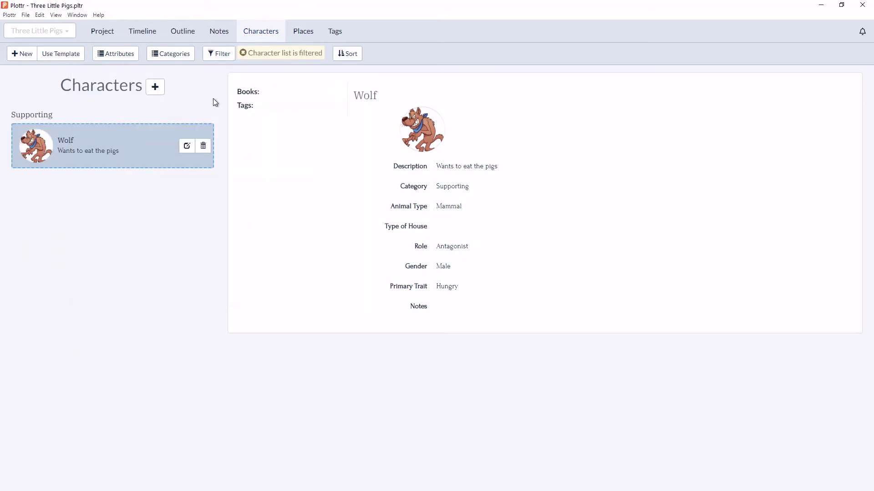
{"action": "left_click", "coordinate": [244, 54]}
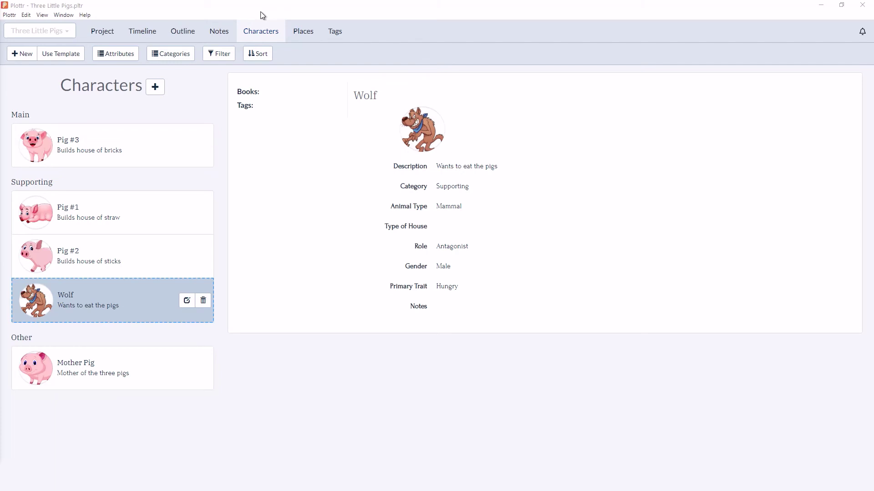
- Delete the Animal Type attribute from the character attributes, confirming the deletion
{"action": "left_click", "coordinate": [120, 55]}
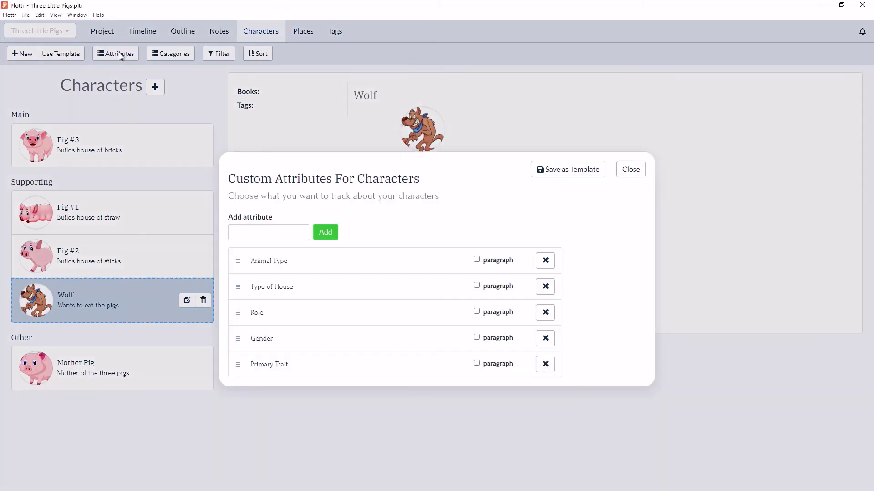
{"action": "left_click", "coordinate": [552, 264]}
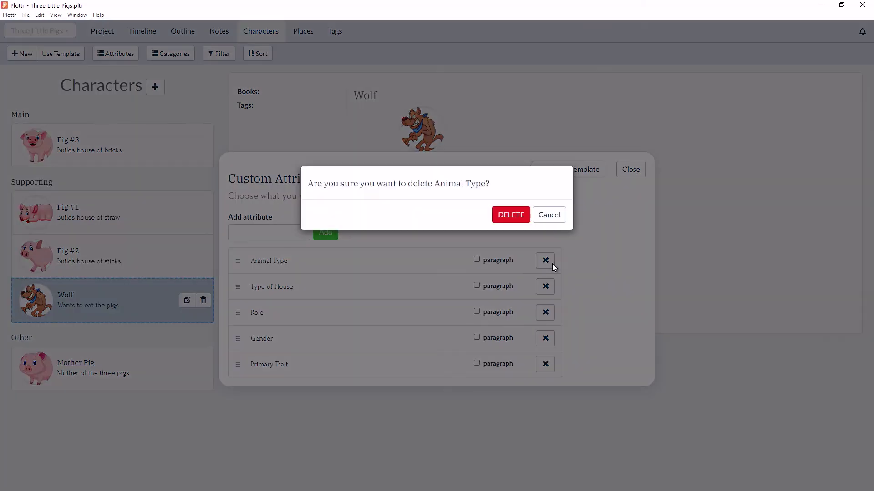
{"action": "left_click", "coordinate": [514, 216]}
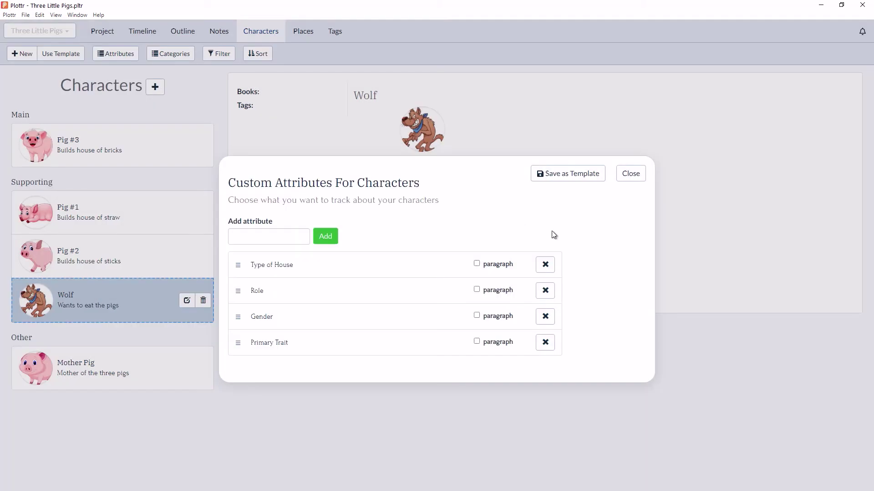
{"action": "left_click", "coordinate": [642, 179]}
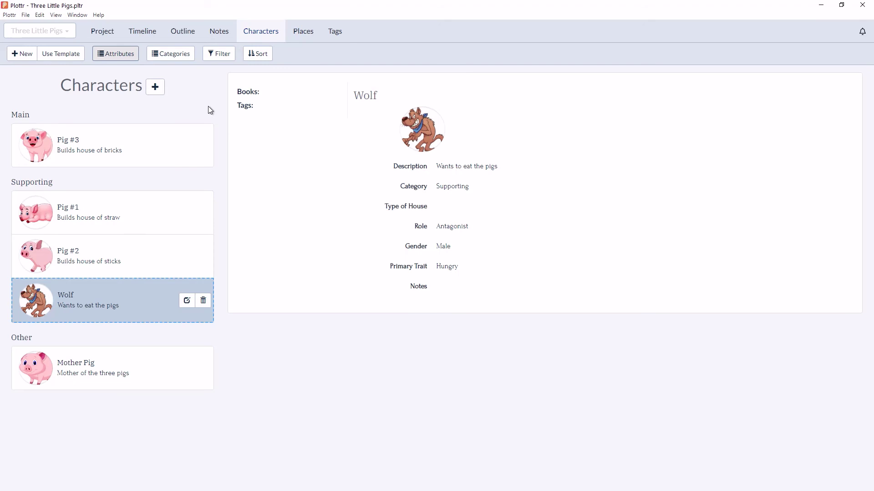
{"action": "left_click", "coordinate": [129, 55]}
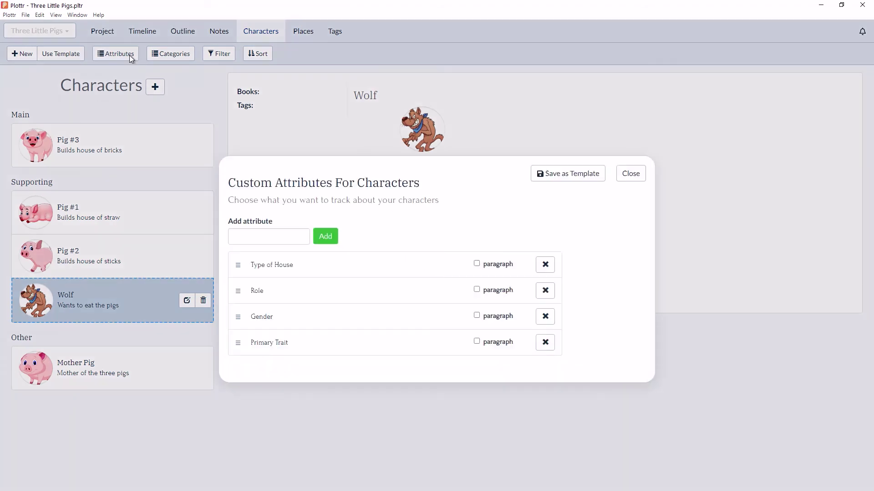
- Re-add 'Animal Type' as a character attribute, which now follows Primary Trait
{"action": "left_click", "coordinate": [259, 239]}
{"action": "type", "text": "Animal Type"}
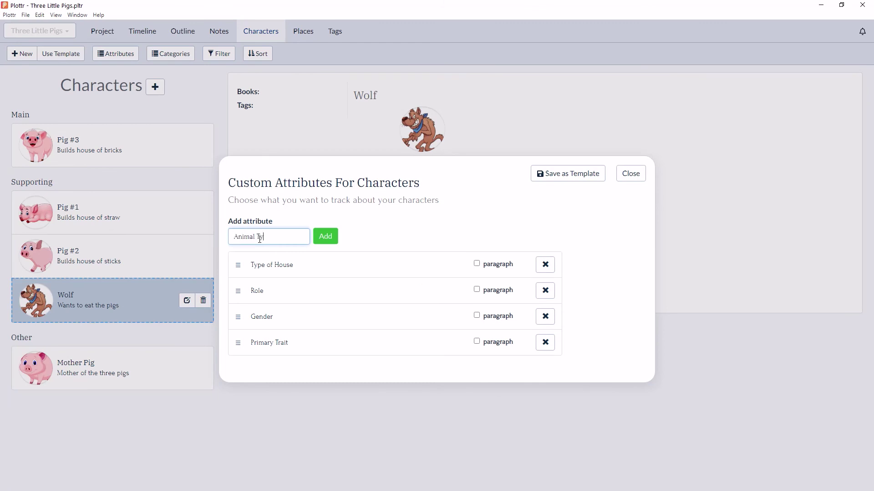
{"action": "key", "text": "Return"}
{"action": "left_click", "coordinate": [630, 170]}
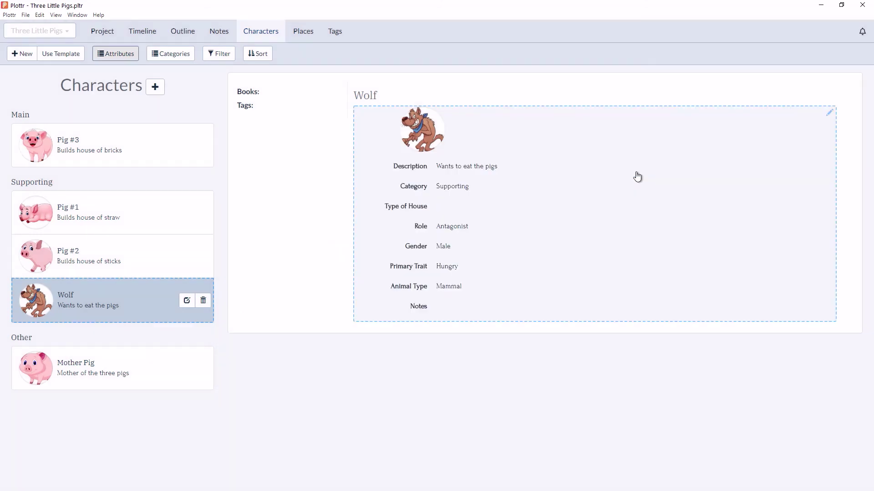